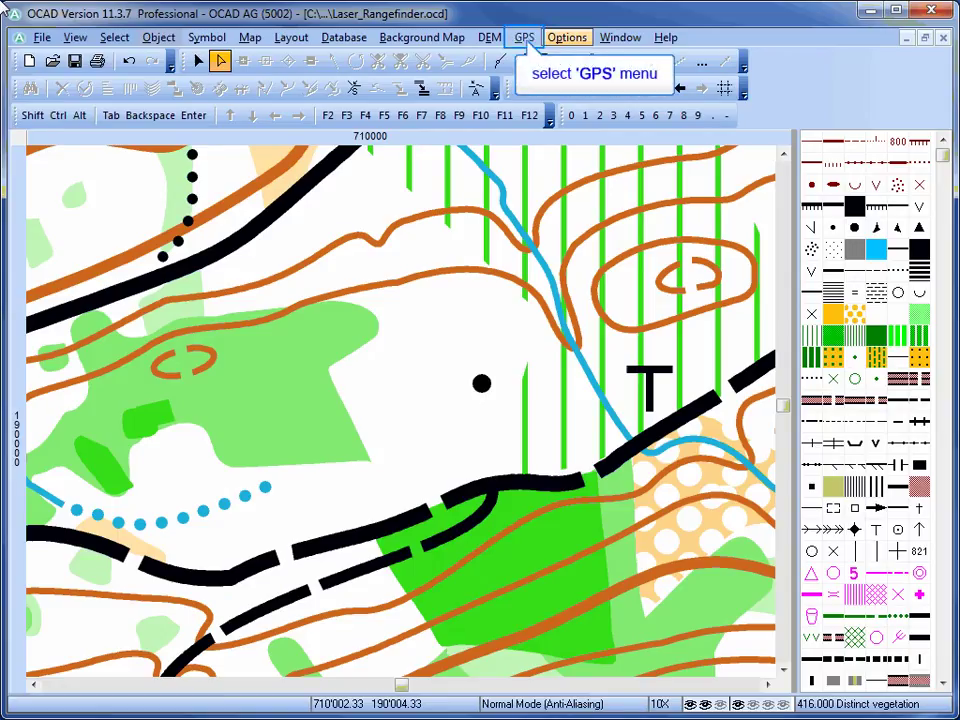
Step: Connect OCAD to the TruPulse 360/360B laser rangefinder on COM3
left_click(526, 40)
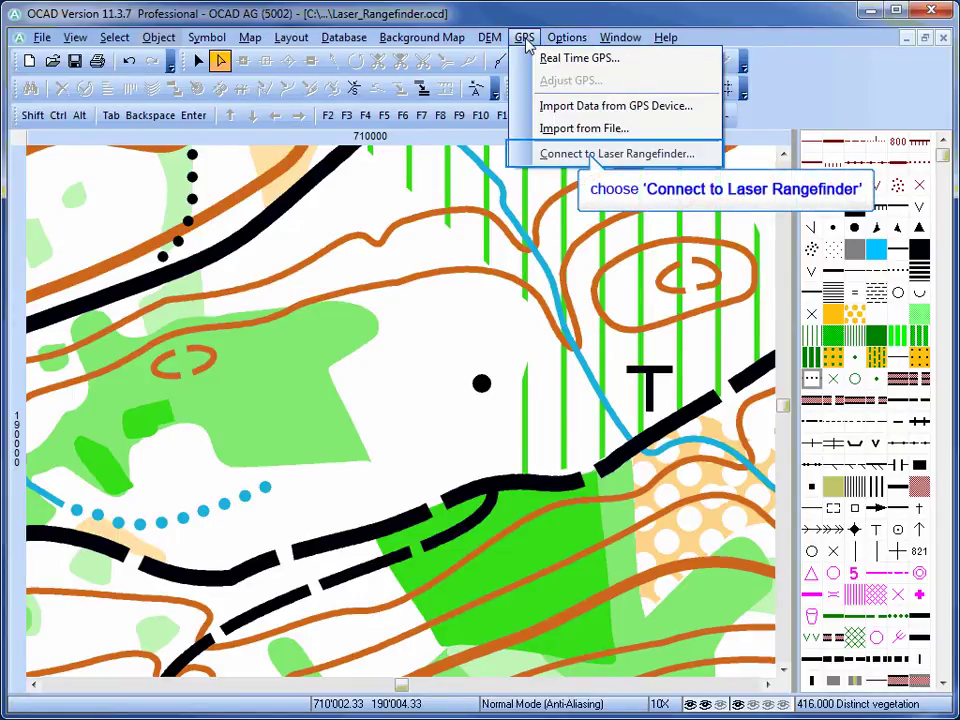
left_click(589, 155)
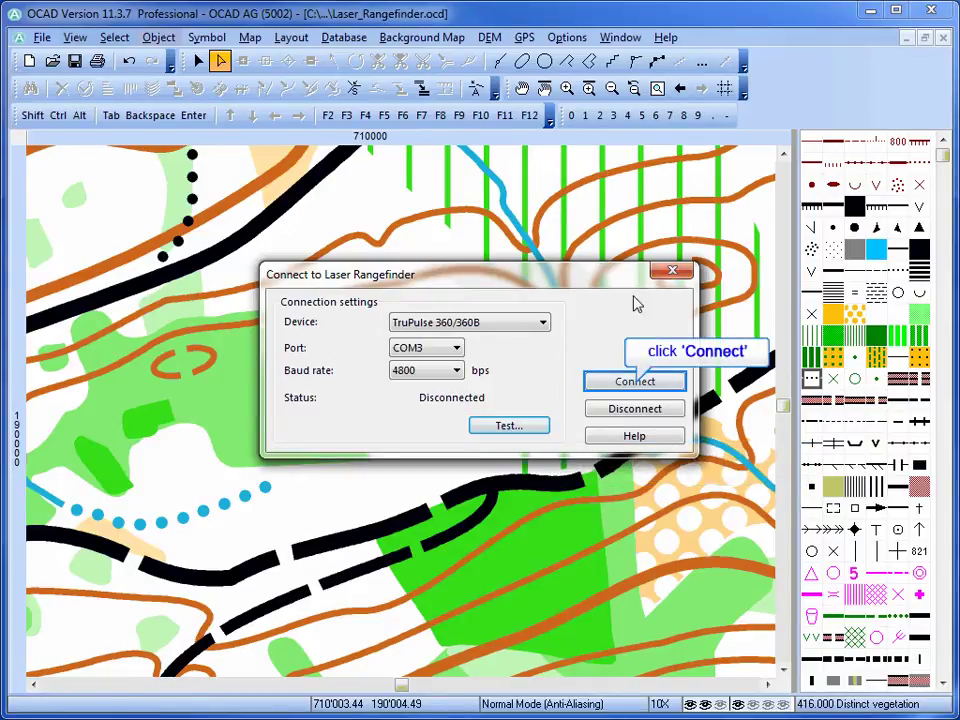
left_click(636, 383)
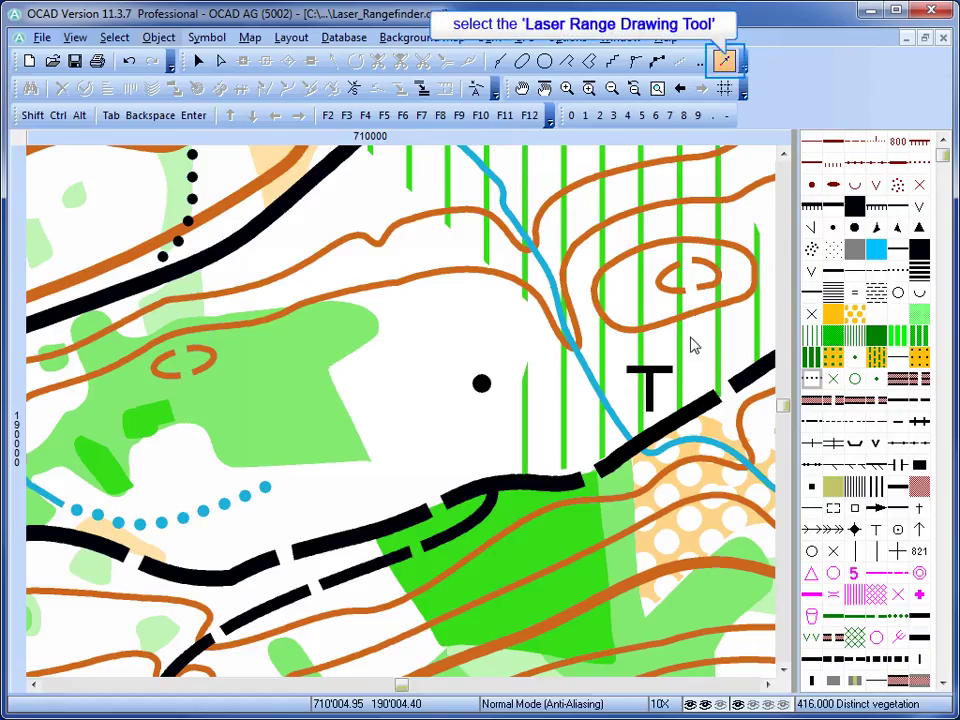
Step: Start the Laser Rangefinder tool with foresight and radial traverse, and automatic drawing off
left_click(724, 61)
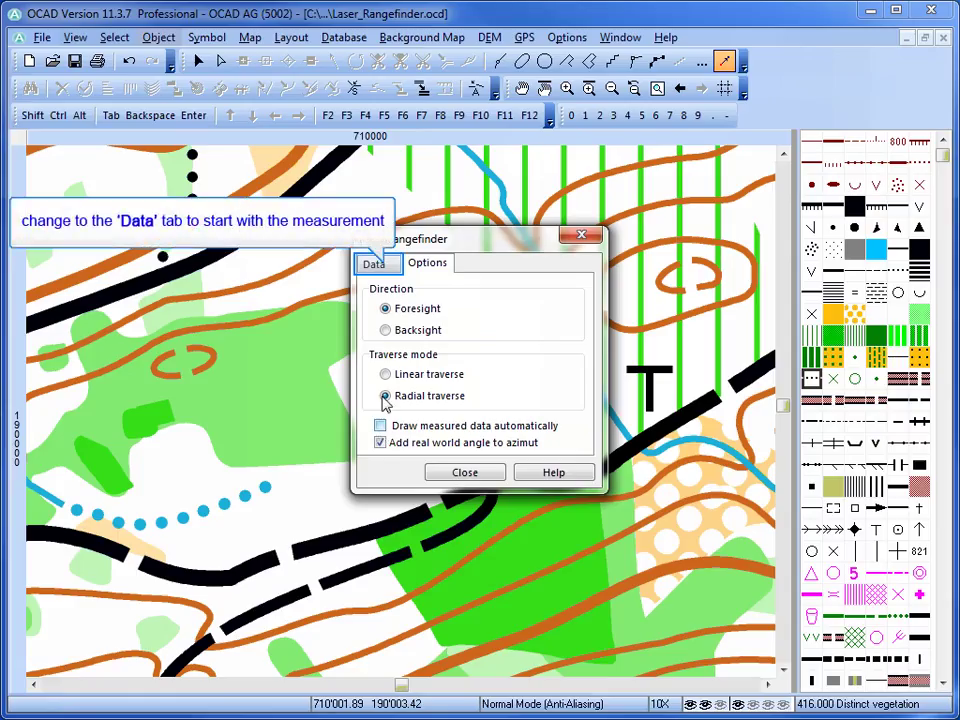
Step: Show the rangefinder's Data readings and move the panel to the top-left corner
left_click(388, 265)
left_click_drag(485, 240, 155, 39)
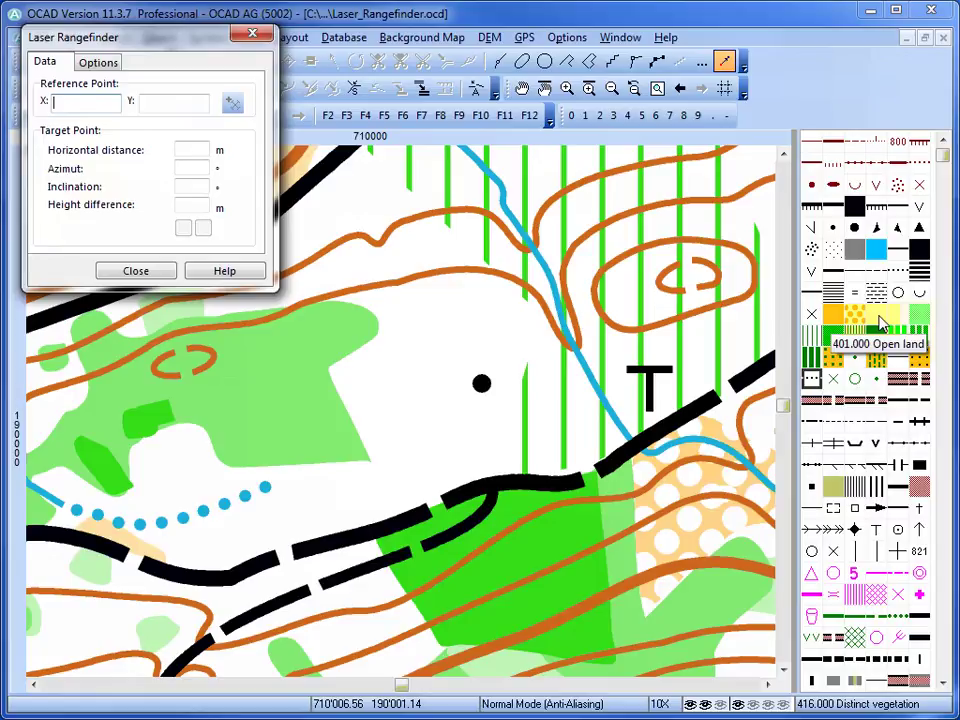
Step: Draw a 403.000 Rough open land area by measuring six corner points around the stone
left_click(878, 317)
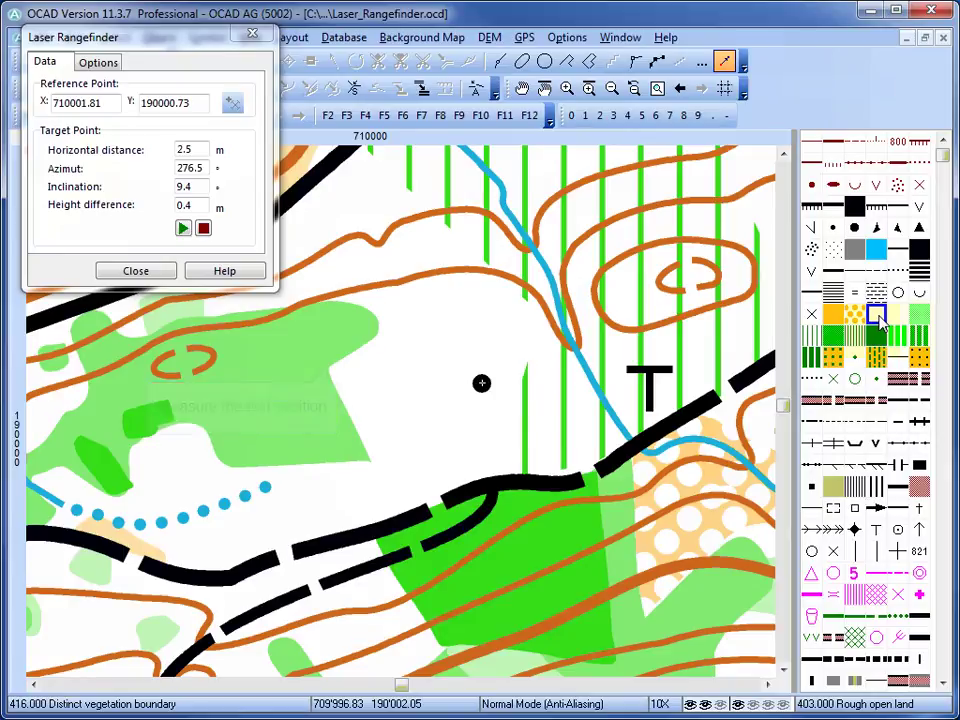
left_click(184, 230)
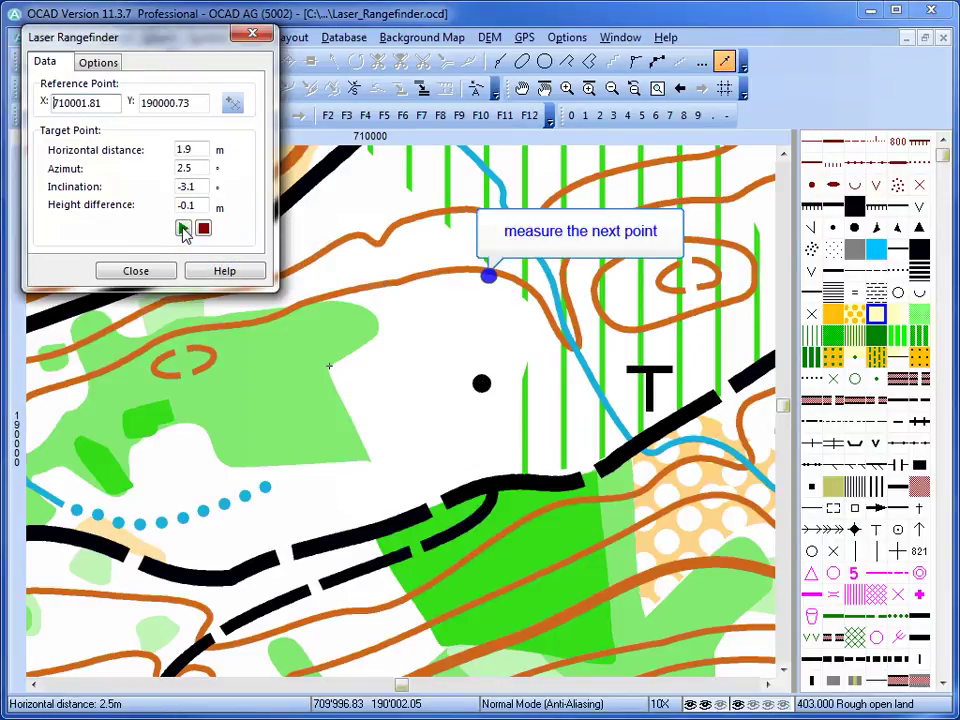
left_click(184, 230)
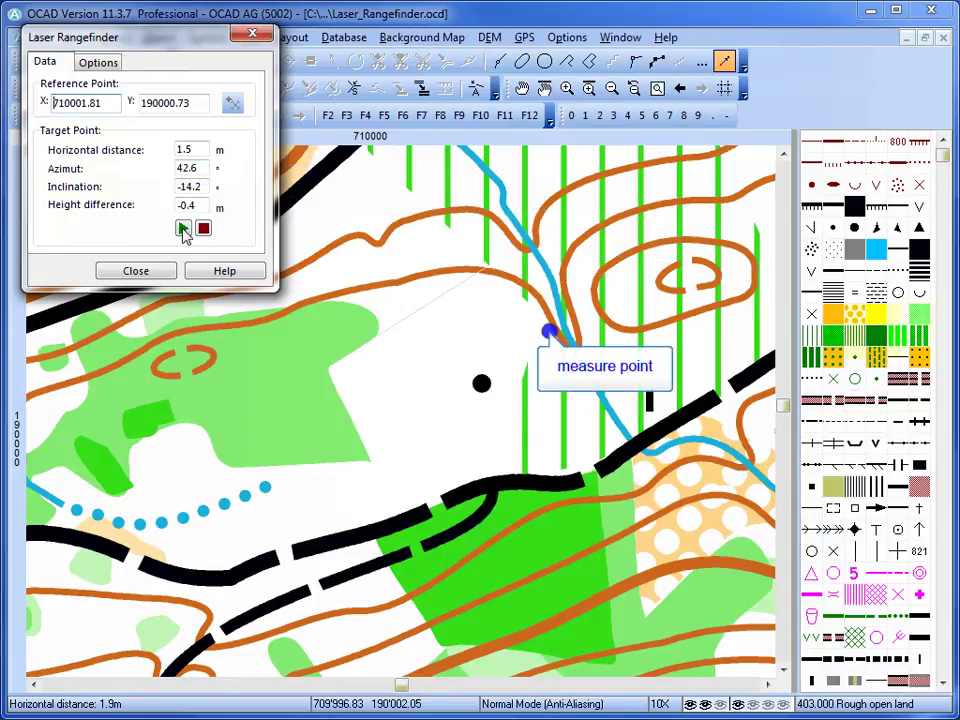
left_click(184, 230)
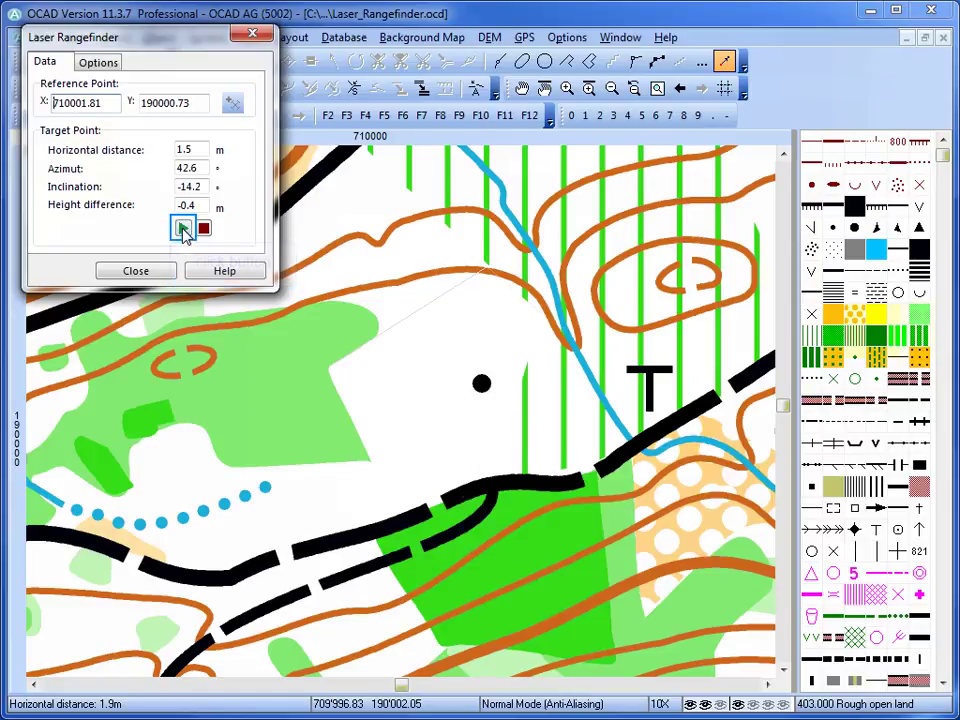
left_click(184, 230)
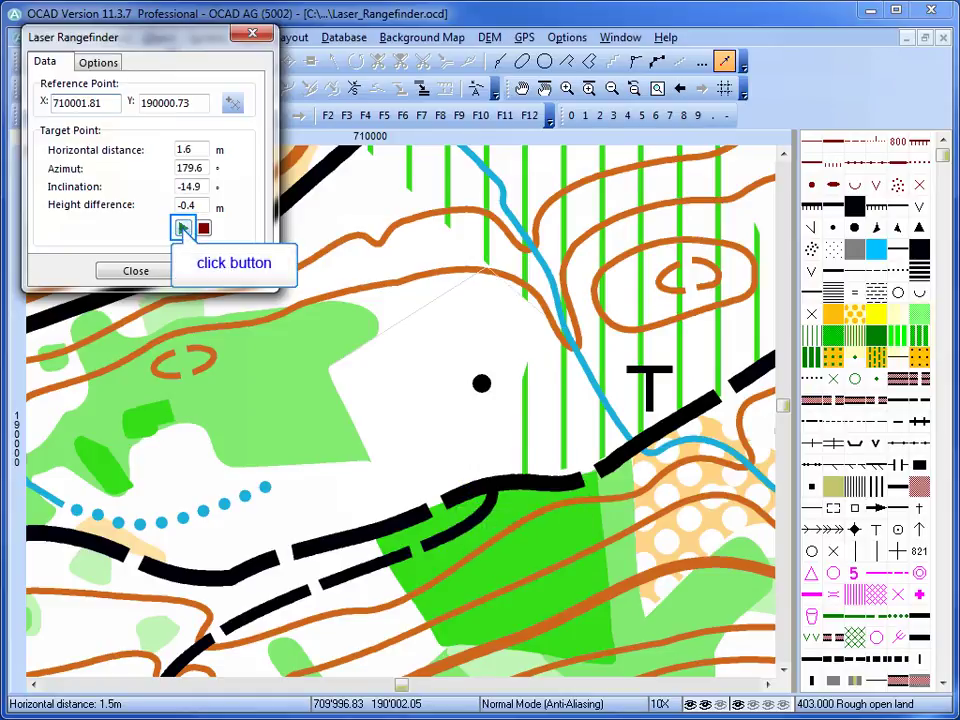
left_click(184, 230)
left_click(184, 230)
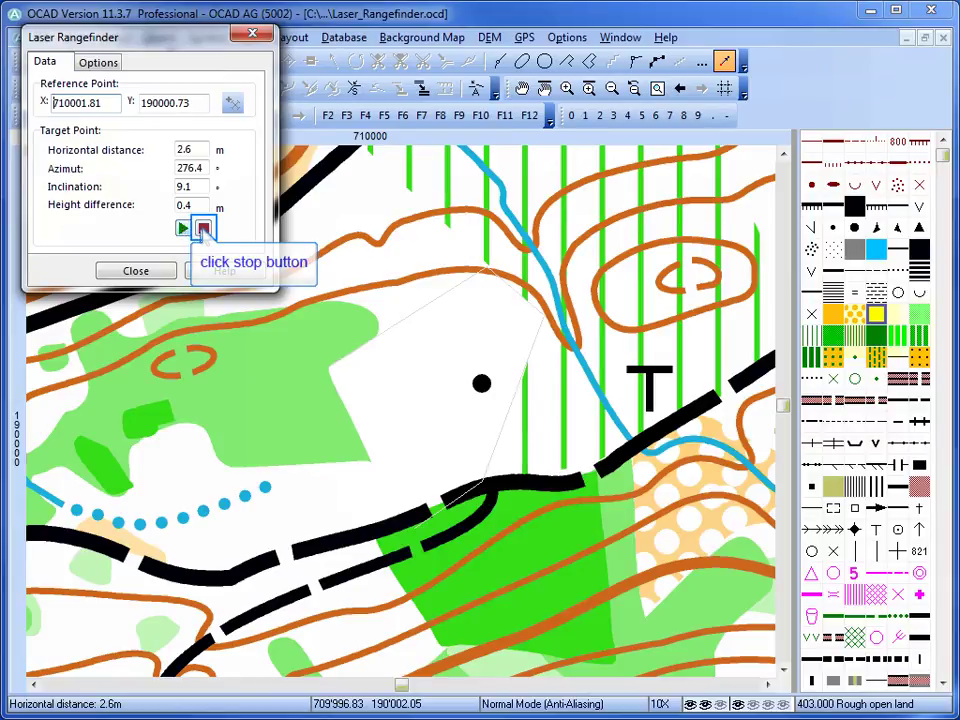
left_click(203, 230)
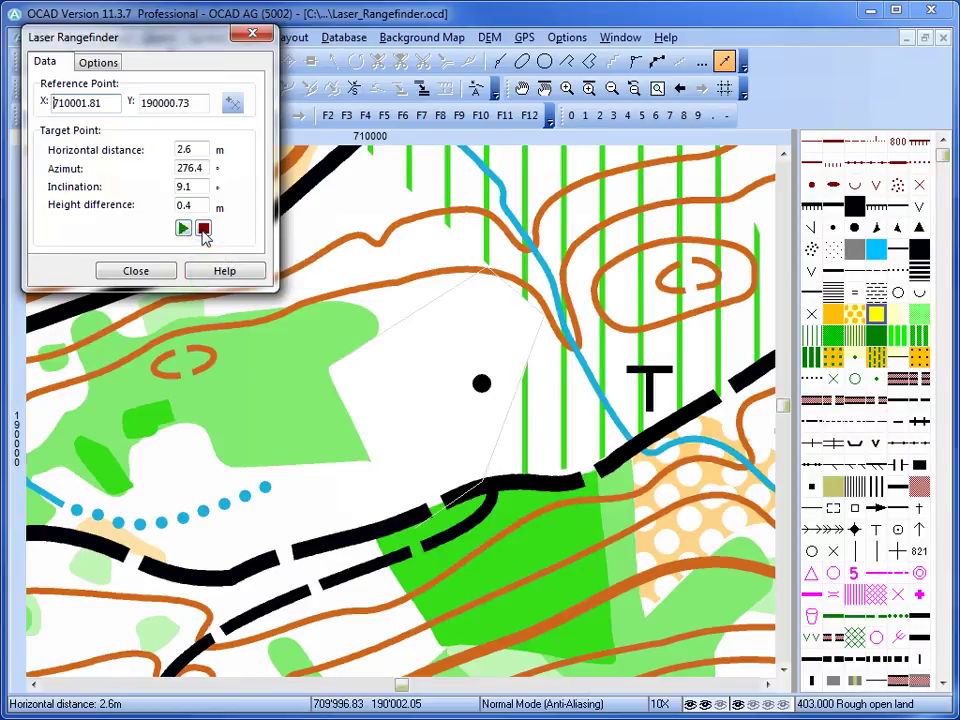
left_click(203, 230)
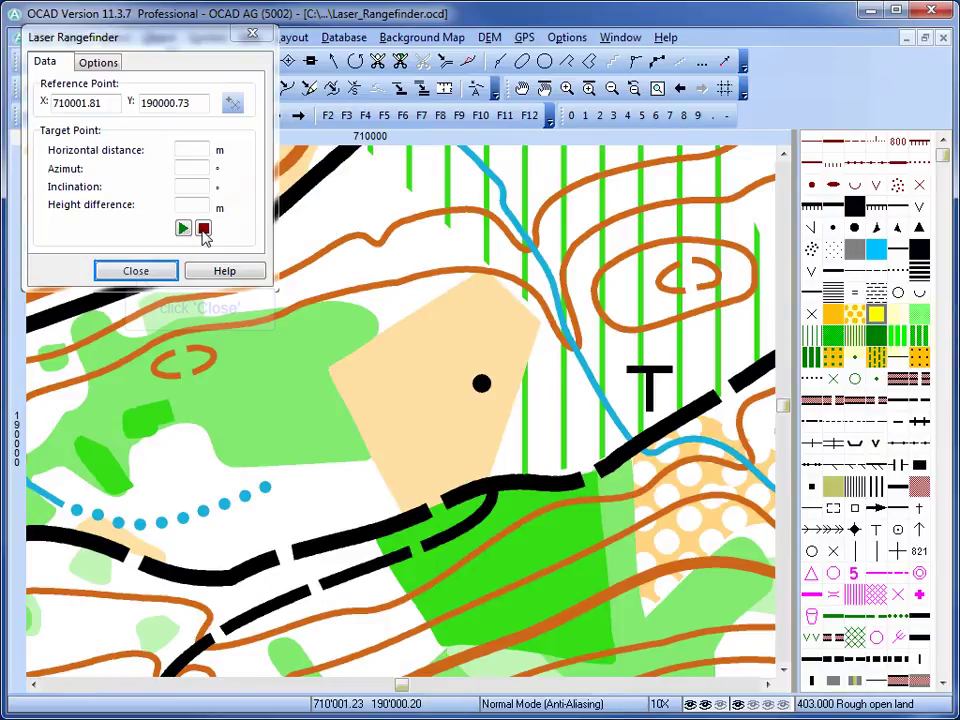
Step: Select the new area, add a 416.000 dotted vegetation boundary, and show the entire map
left_click(136, 270)
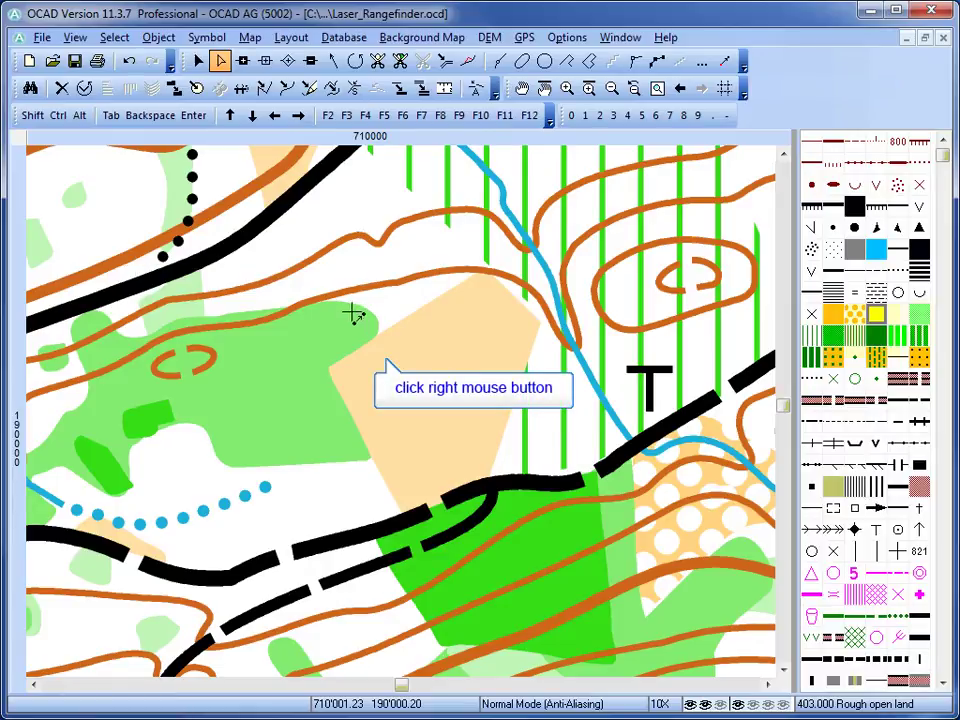
right_click(374, 360)
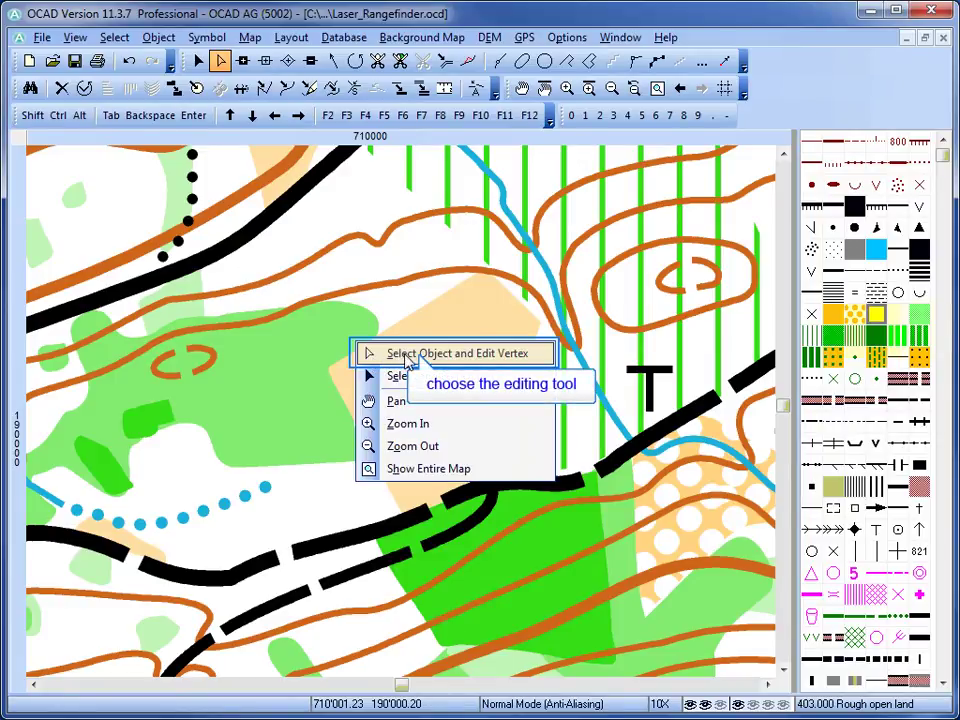
left_click(400, 354)
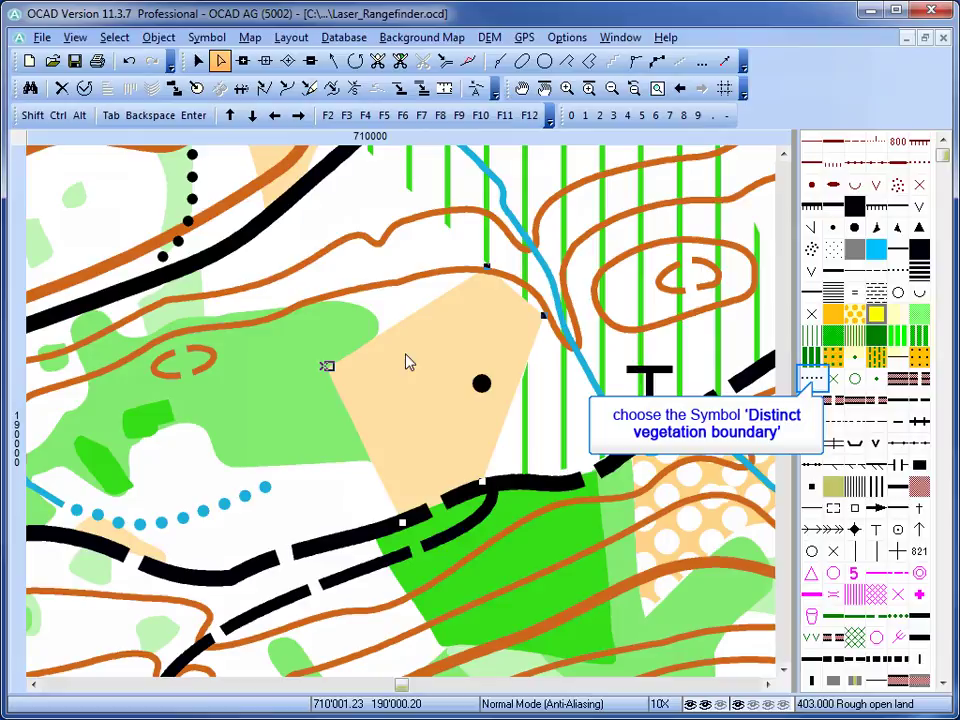
left_click(812, 379)
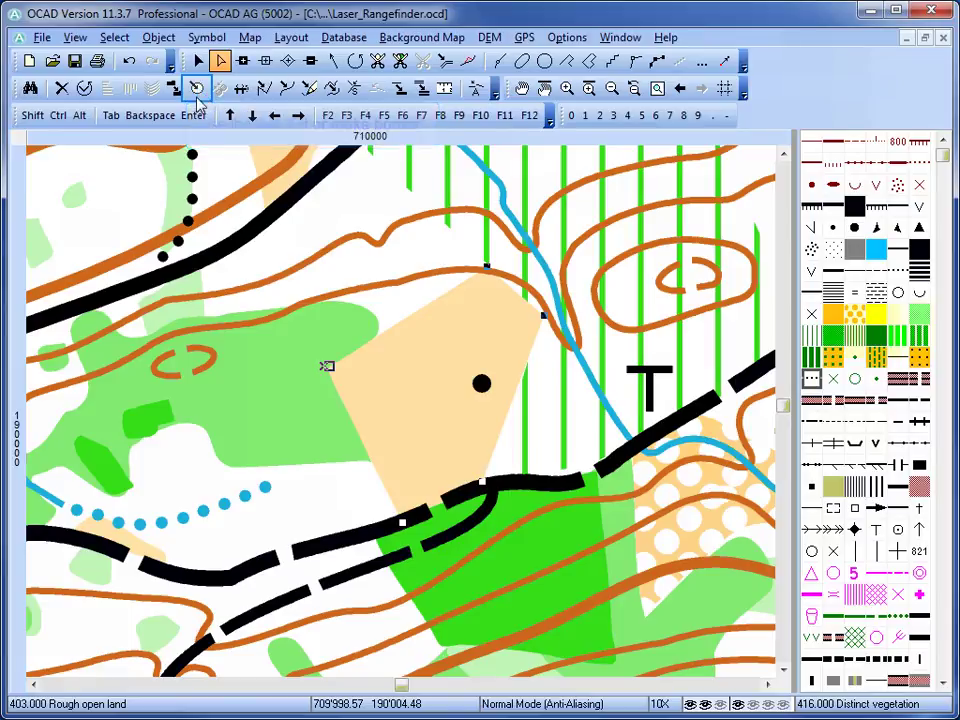
left_click(197, 89)
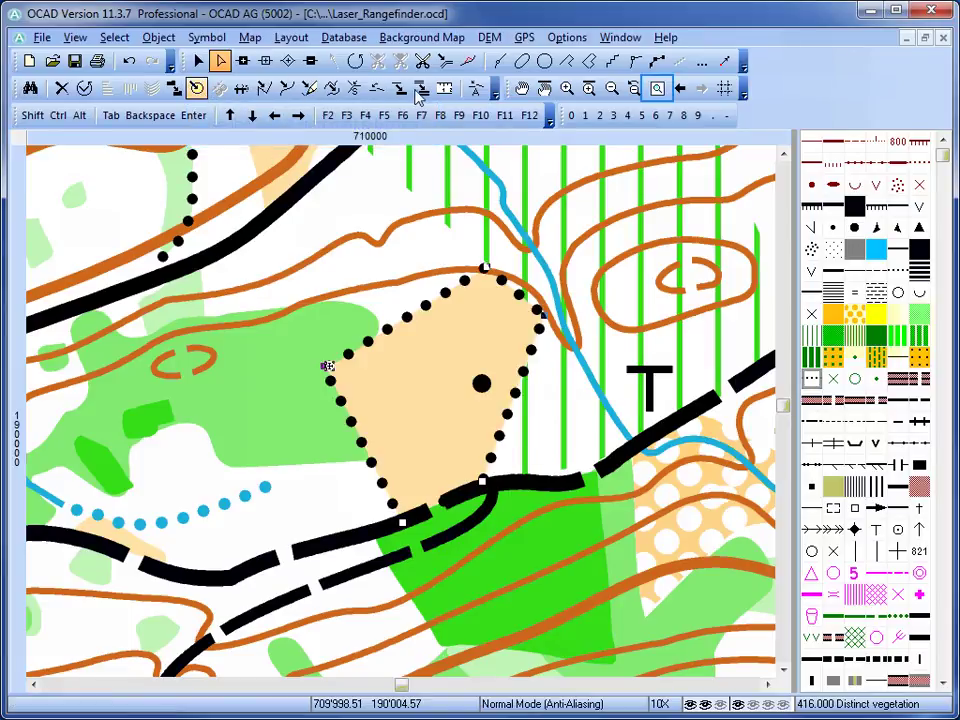
left_click(657, 89)
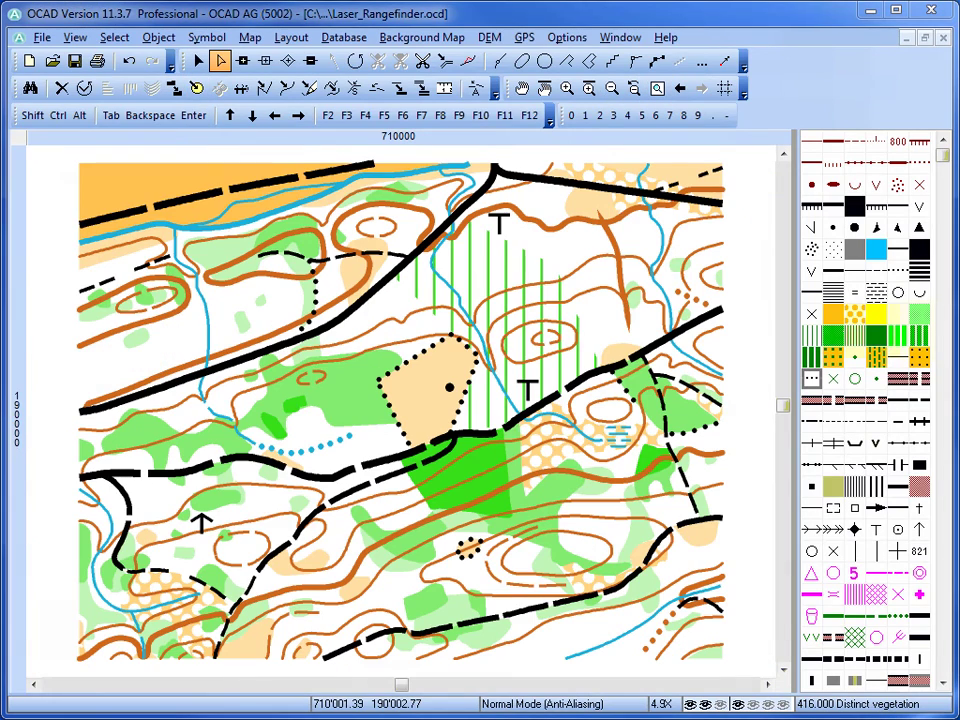